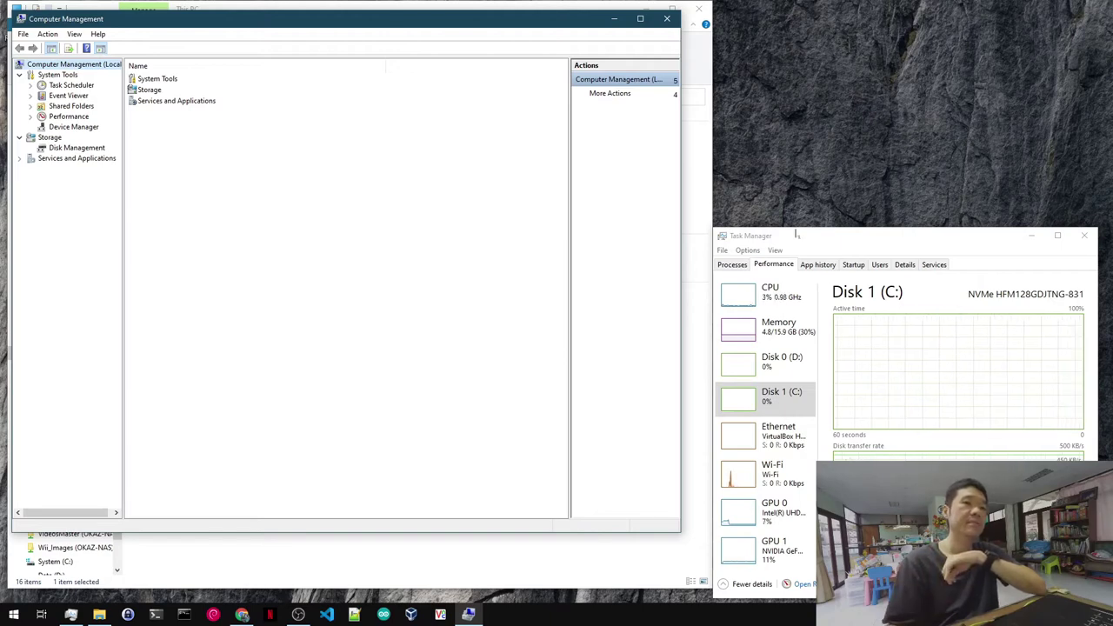
Review the CPU, GPU 1 and GPU 0 performance details in Task Manager, ending on the CPU graphs.
left_click(765, 293)
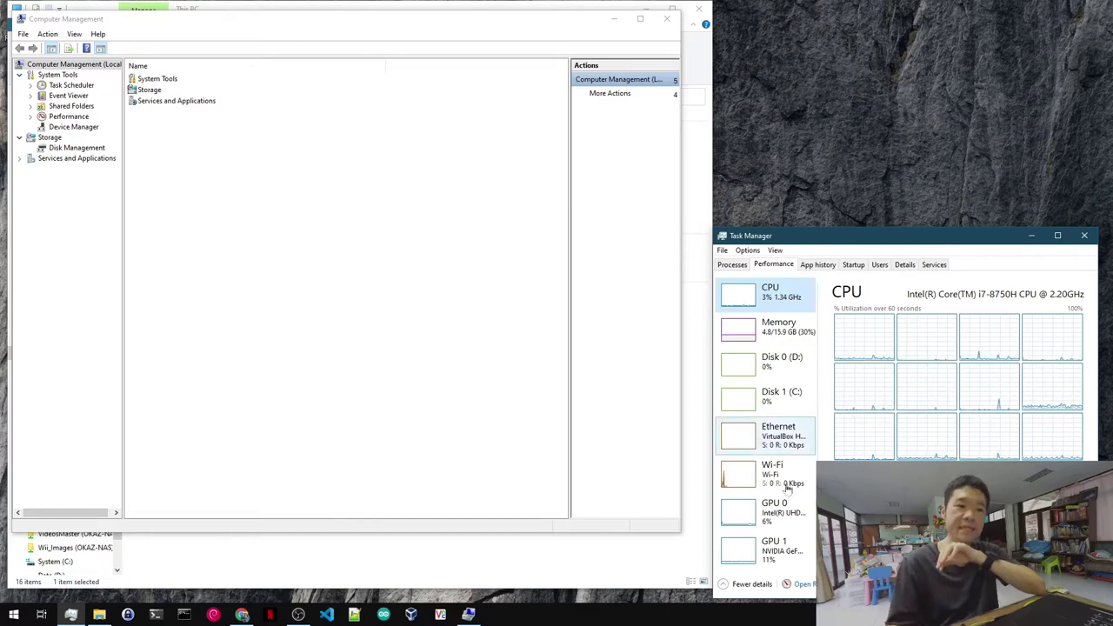
left_click(767, 549)
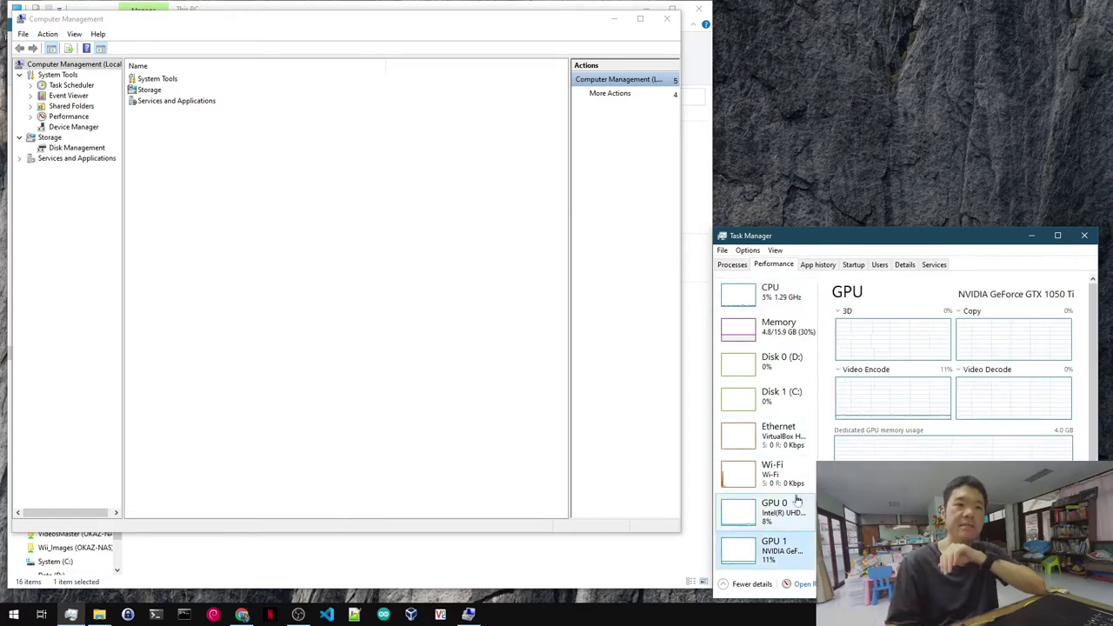
left_click(773, 513)
left_click(798, 306)
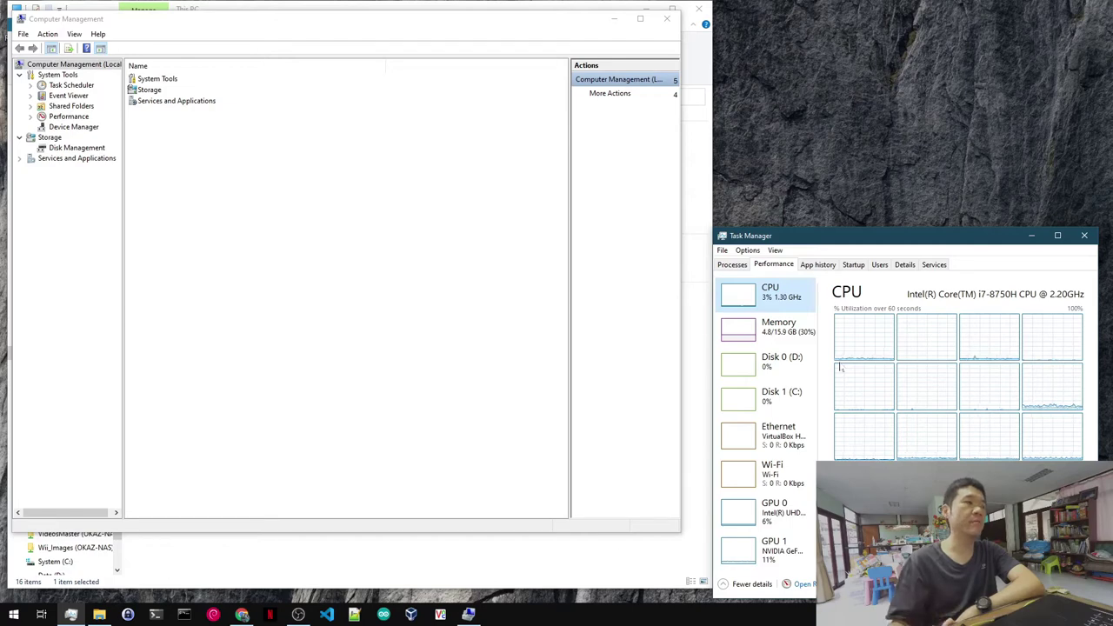
Expand the disk drives in Device Manager and compare the NVMe HFM128GDJTNG-831 and TOSHIBA MQ04ABF100 entries.
left_click(94, 149)
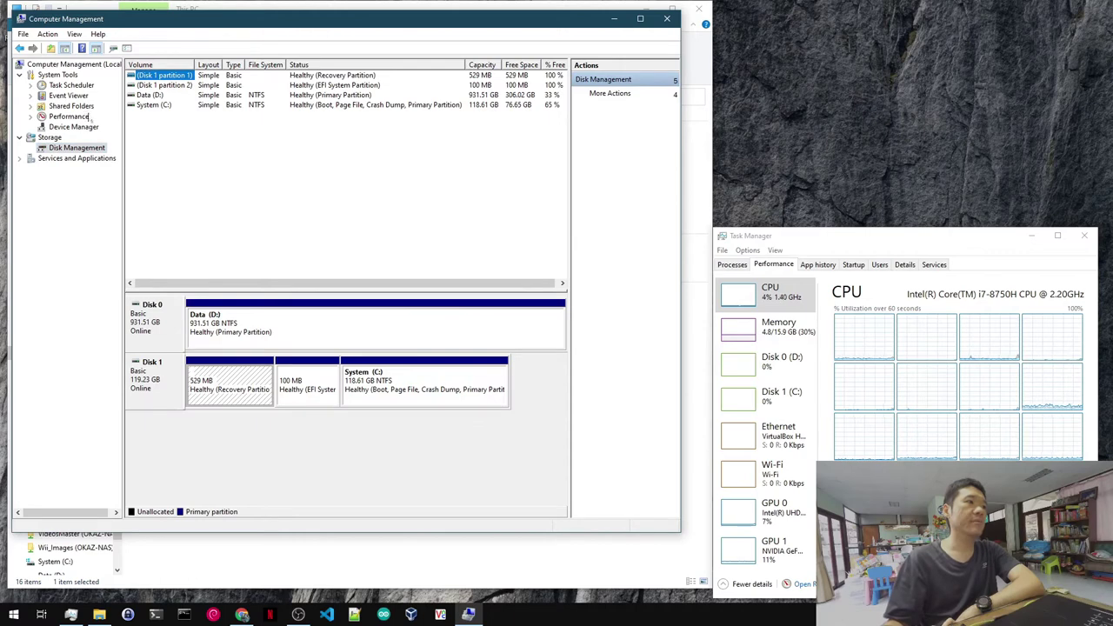
left_click(83, 127)
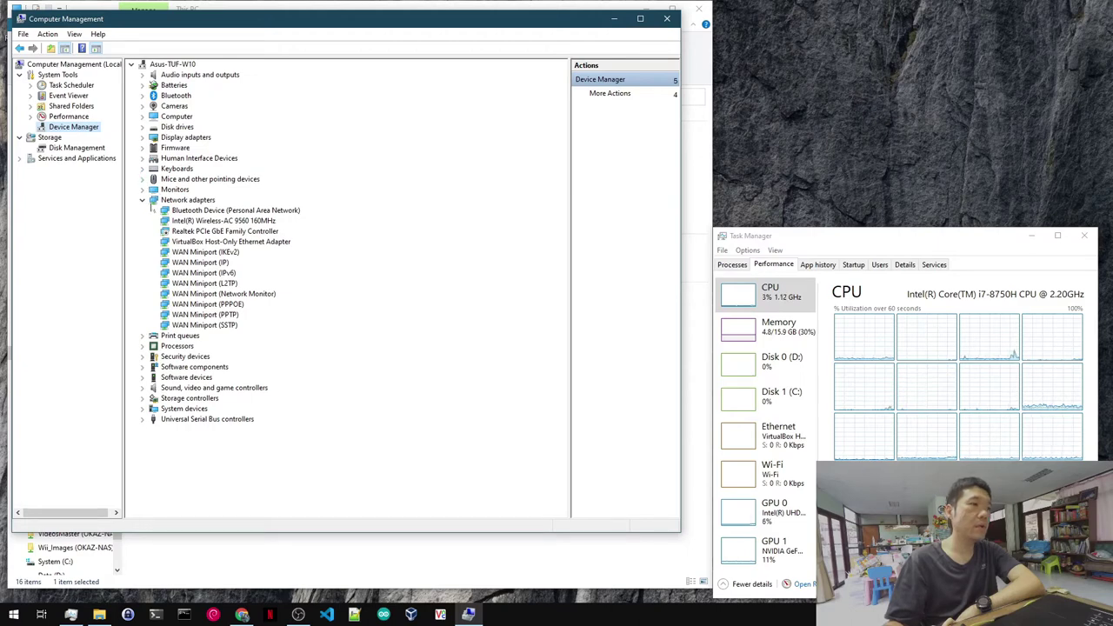
left_click(142, 127)
left_click(228, 140)
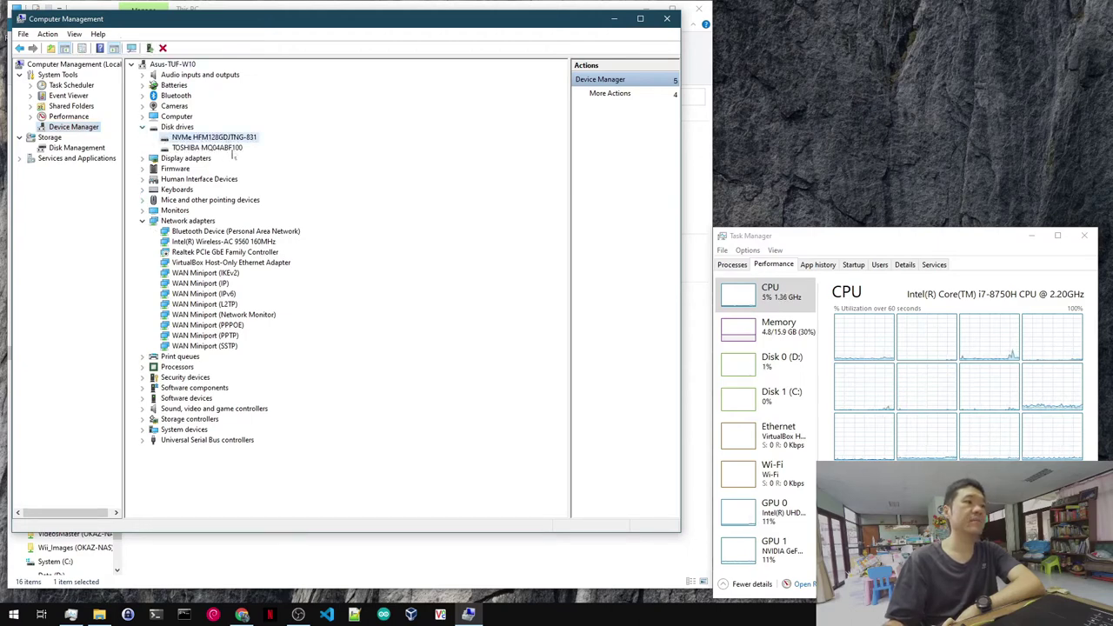
left_click(231, 150)
left_click(229, 139)
left_click(230, 150)
left_click(229, 139)
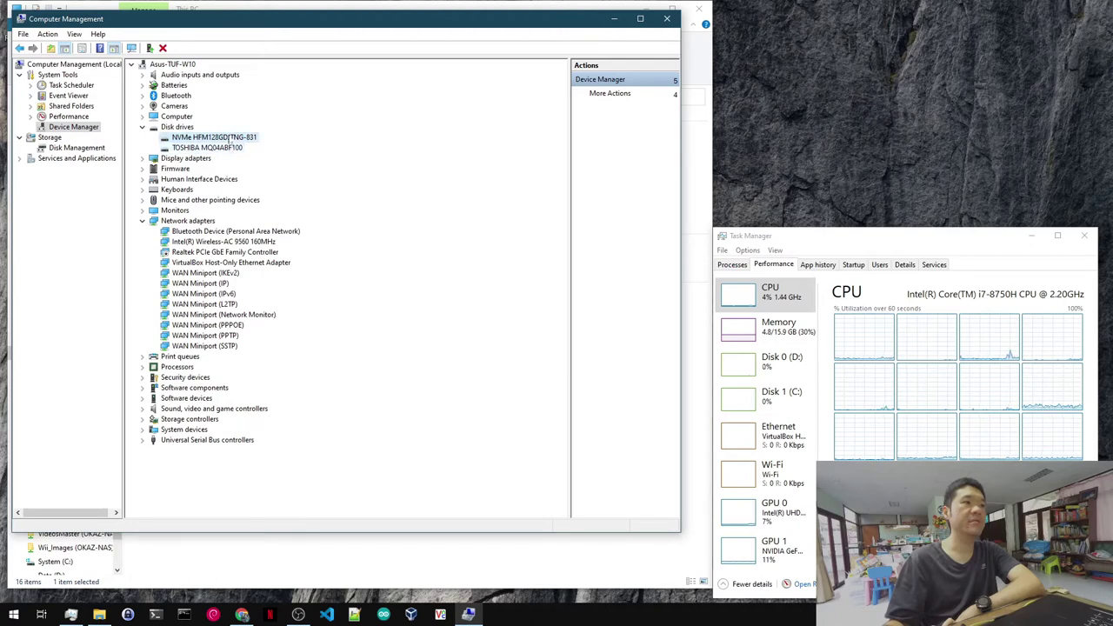
left_click(231, 149)
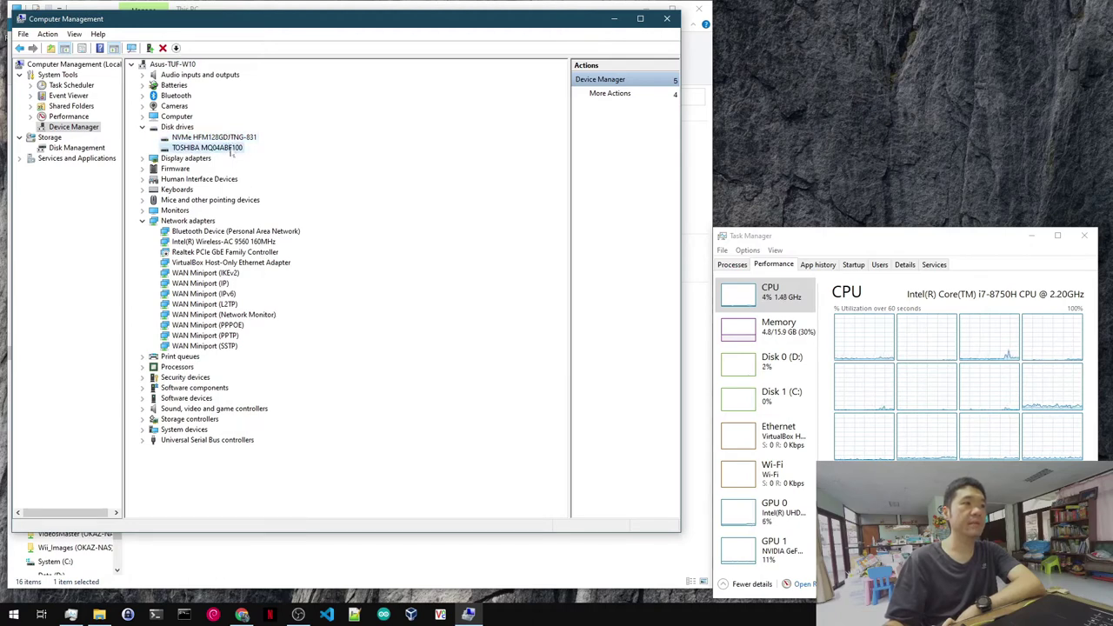
left_click(231, 140)
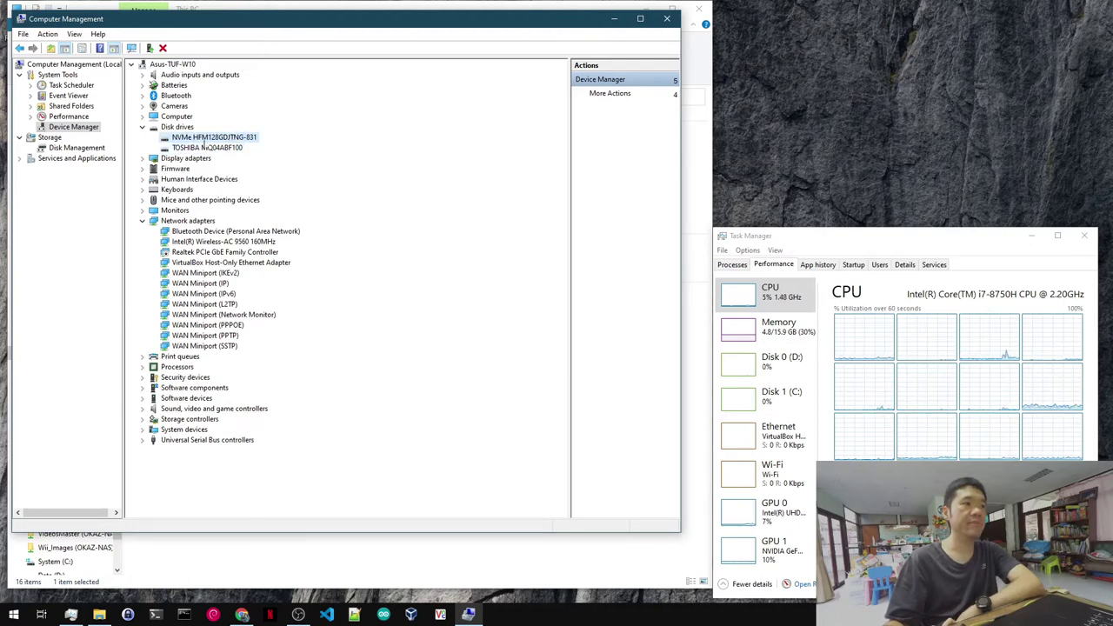
left_click(207, 148)
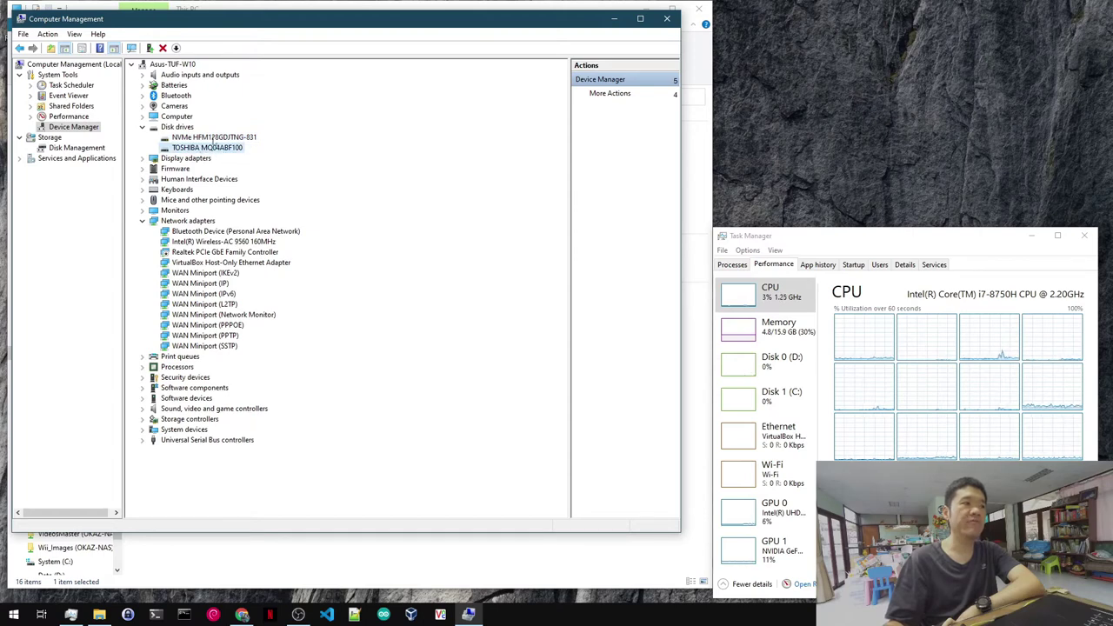
left_click(213, 137)
Examine the System (C:) partition on Disk 1 and the Data (D:) partition on Disk 0 in Disk Management.
left_click(103, 148)
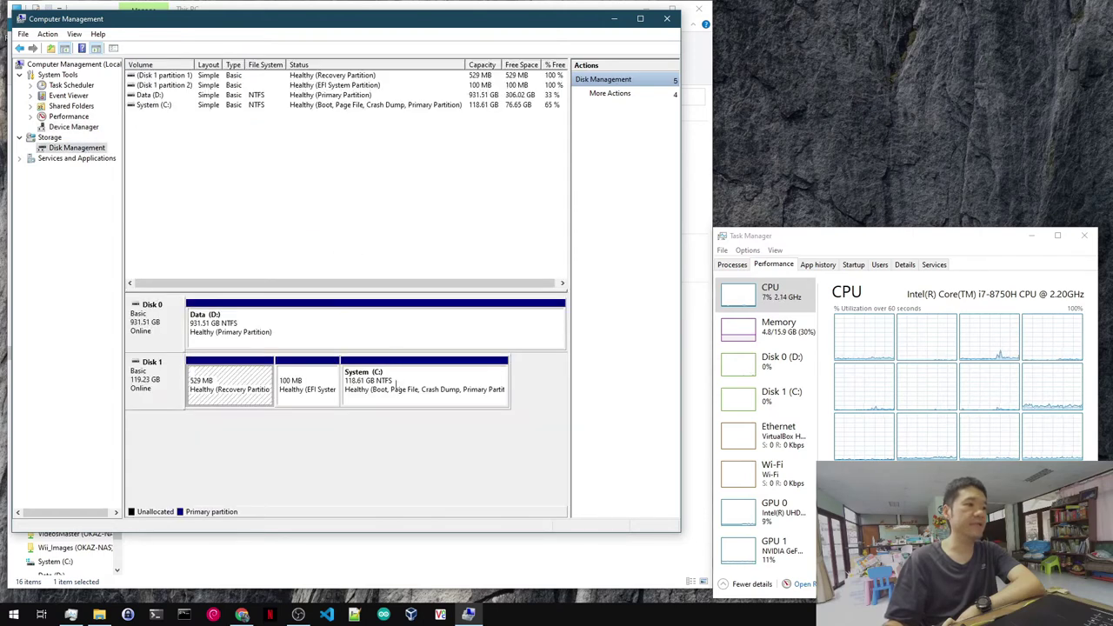
left_click(440, 388)
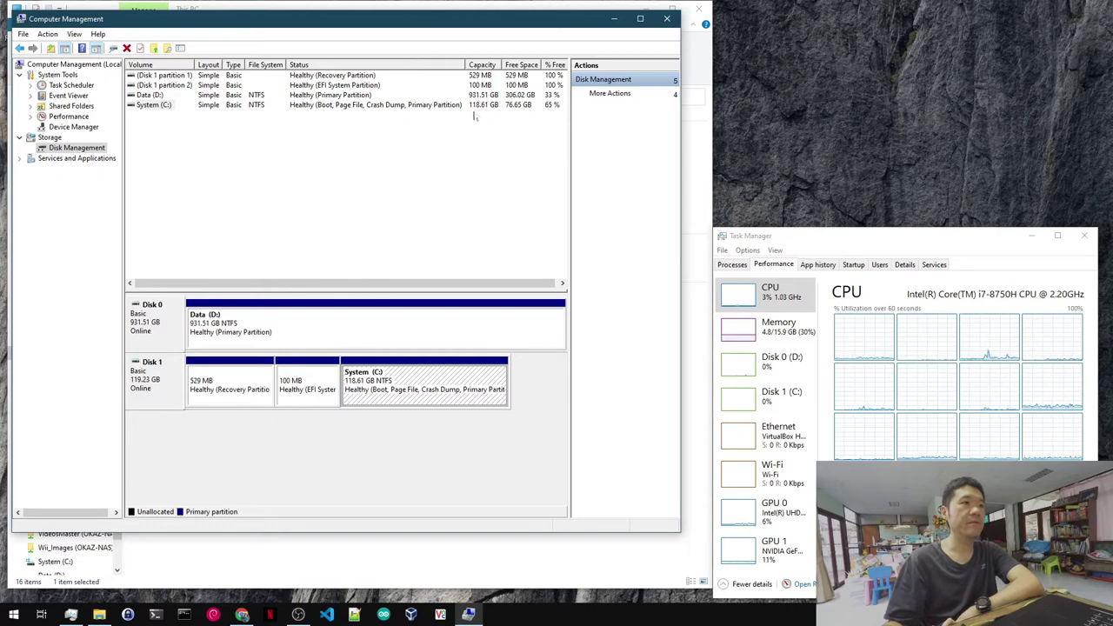
left_click(276, 335)
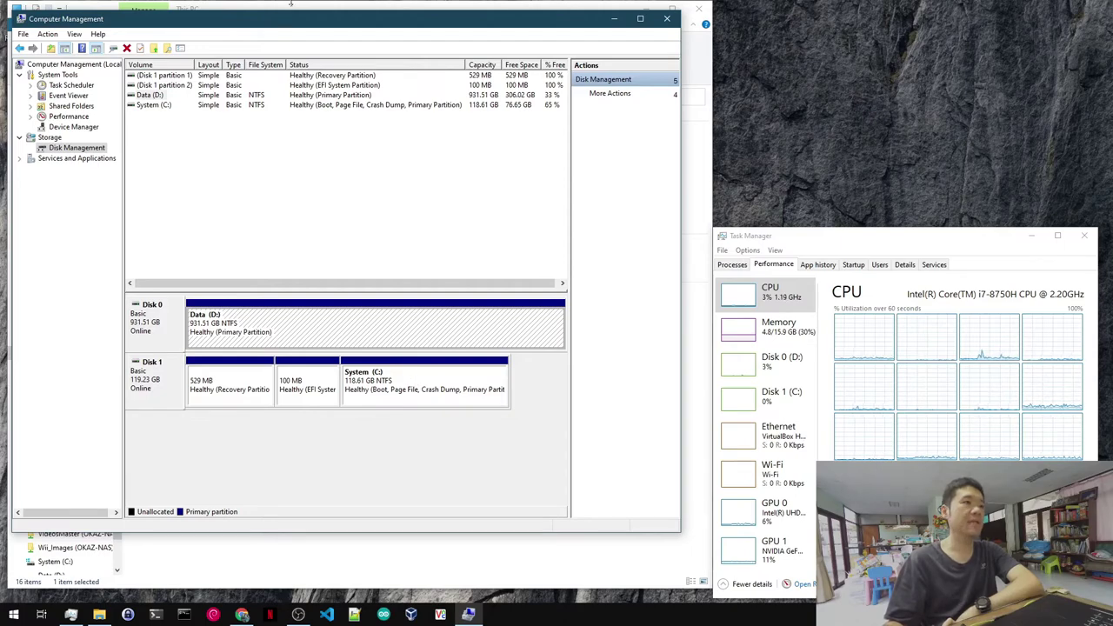
Uncover the File Explorer window, open Data (D:) and view the combined properties of Program Files and Program Files (x86).
left_click_drag(295, 24, 651, 68)
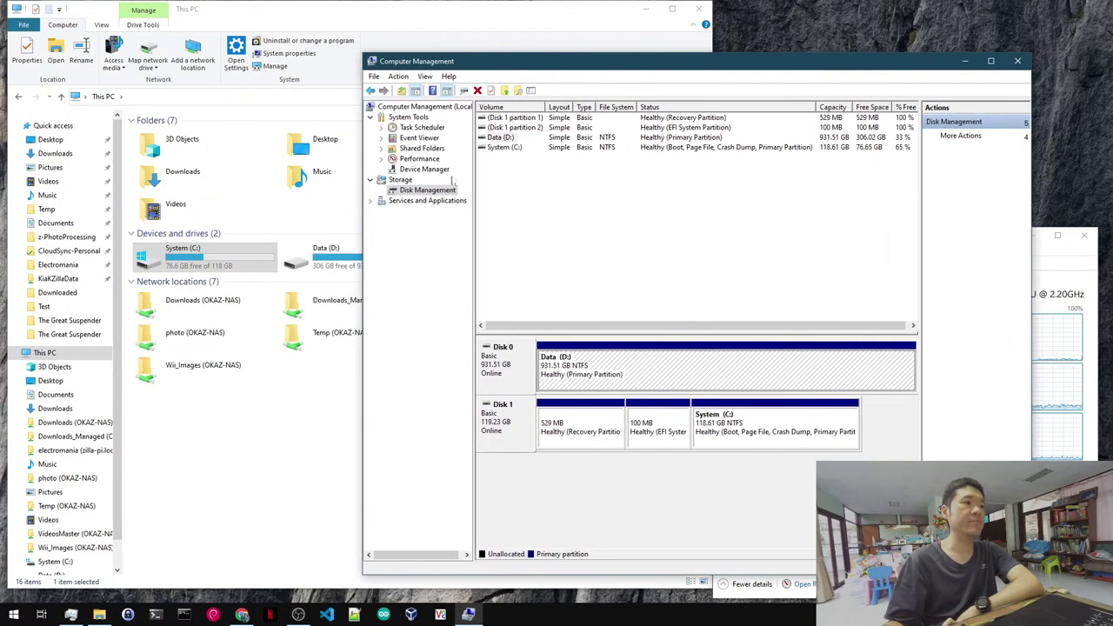
left_click_drag(581, 69, 352, 318)
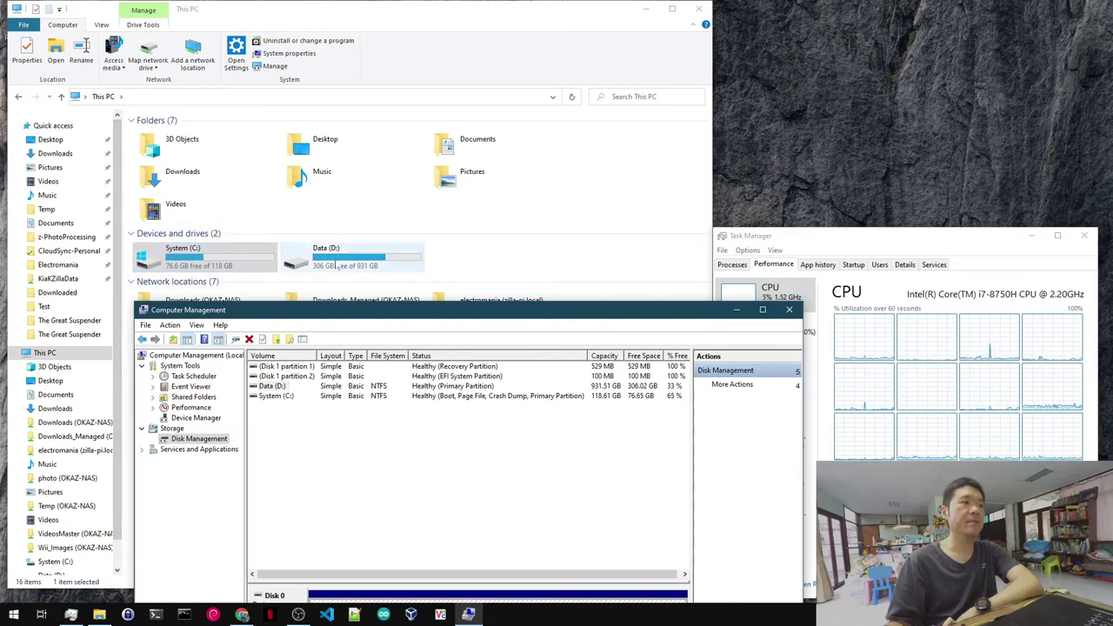
double_click(375, 265)
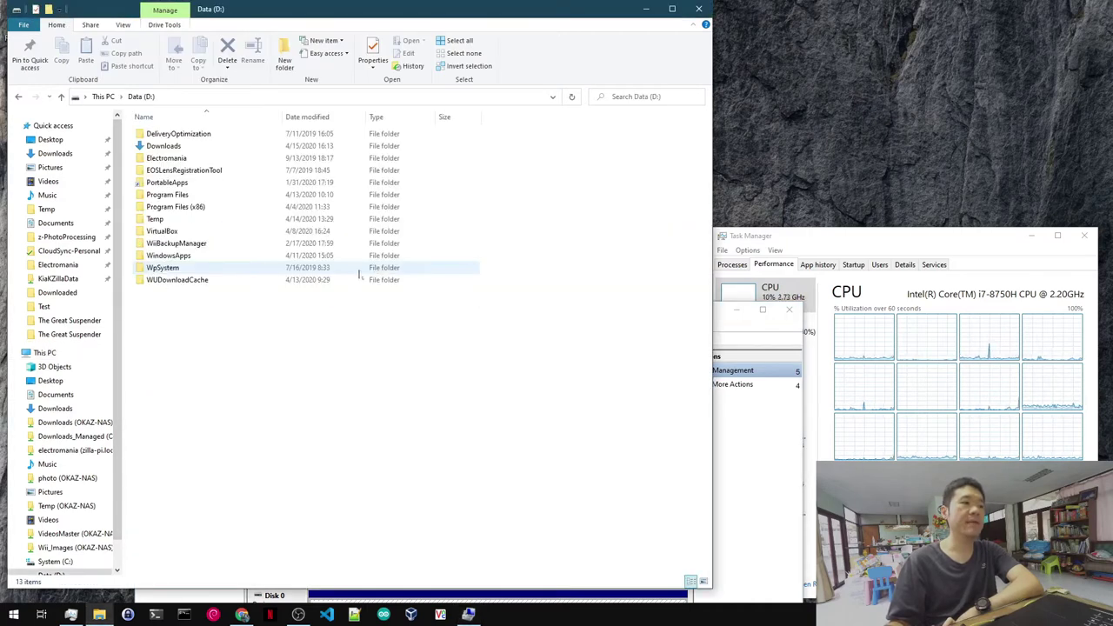
left_click(178, 207)
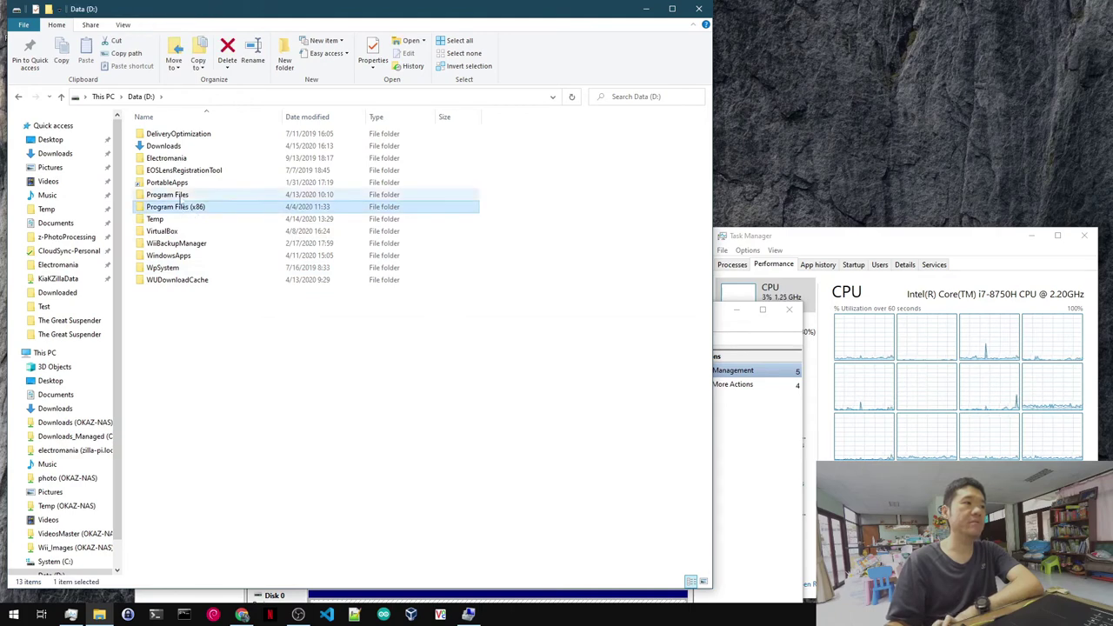
left_click(169, 195, "ctrl")
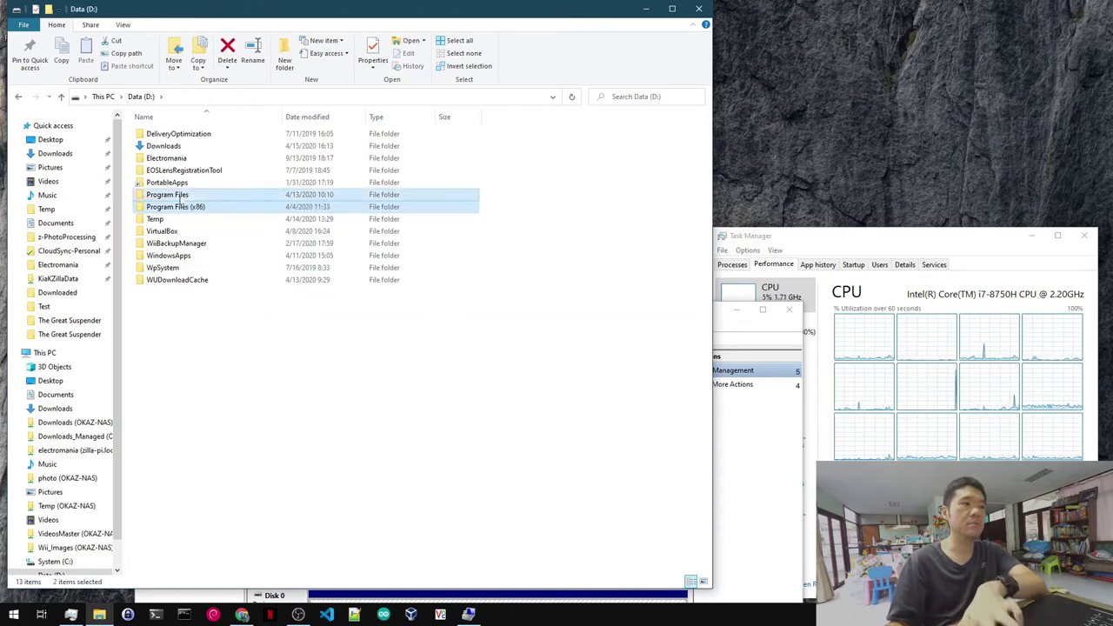
right_click(178, 195)
left_click(219, 426)
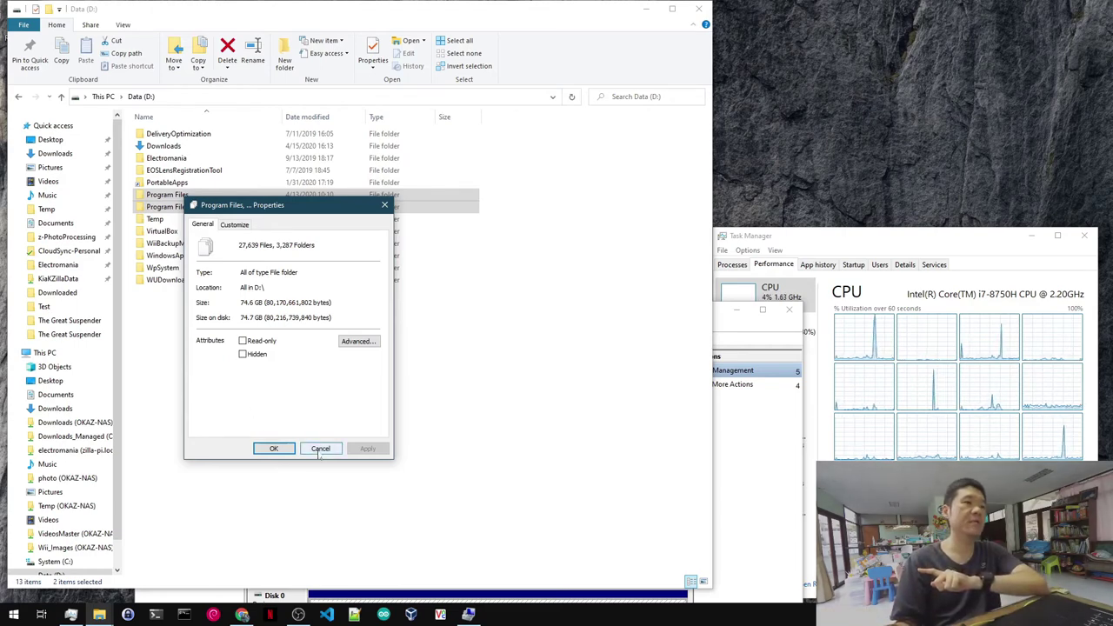
Bring Computer Management back beside the folder properties and review the System (C:) volume and the installed disk drives.
left_click(752, 422)
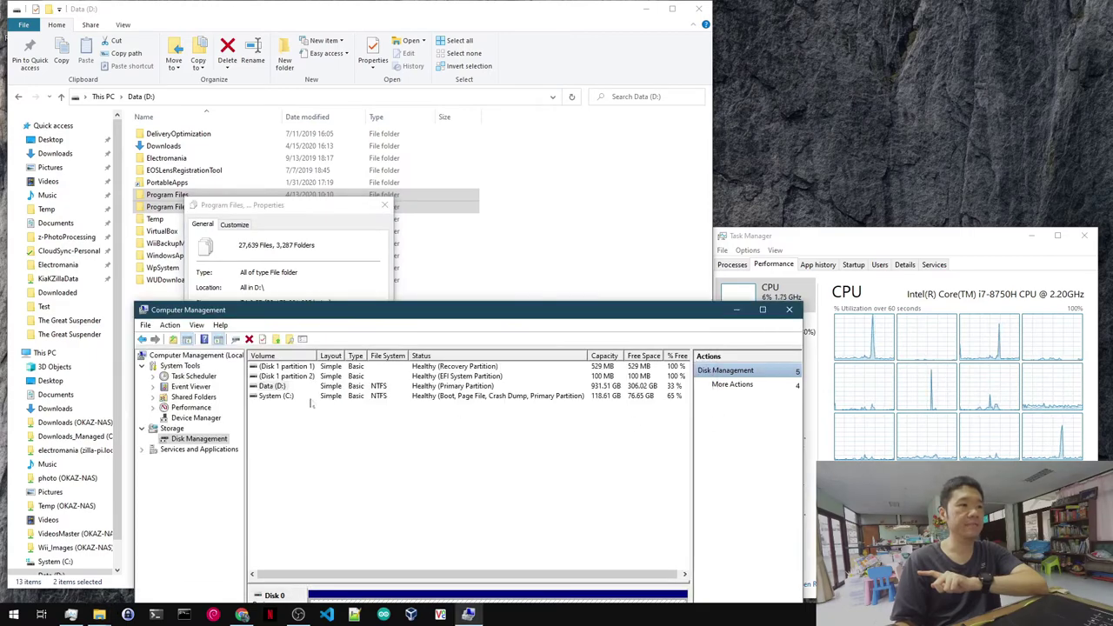
left_click_drag(454, 311, 657, 46)
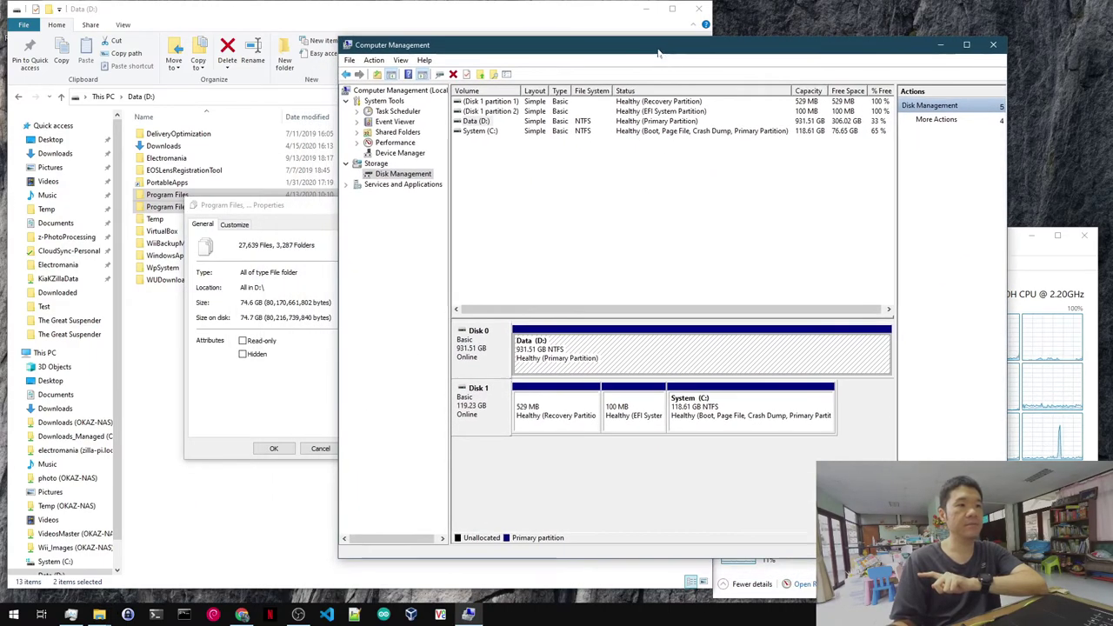
left_click(502, 130)
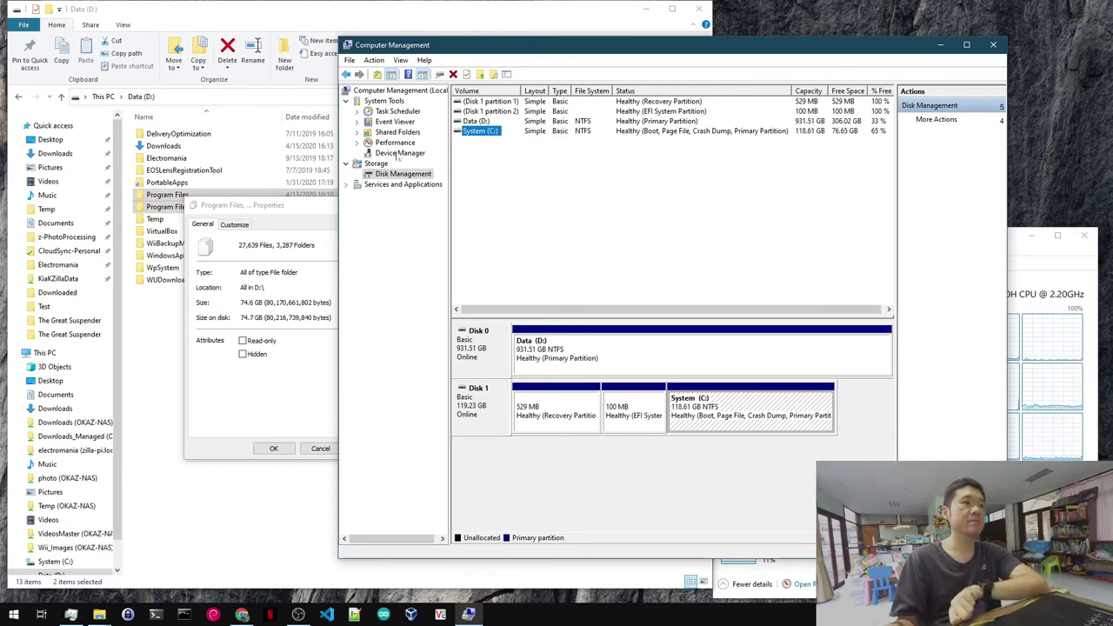
left_click(398, 154)
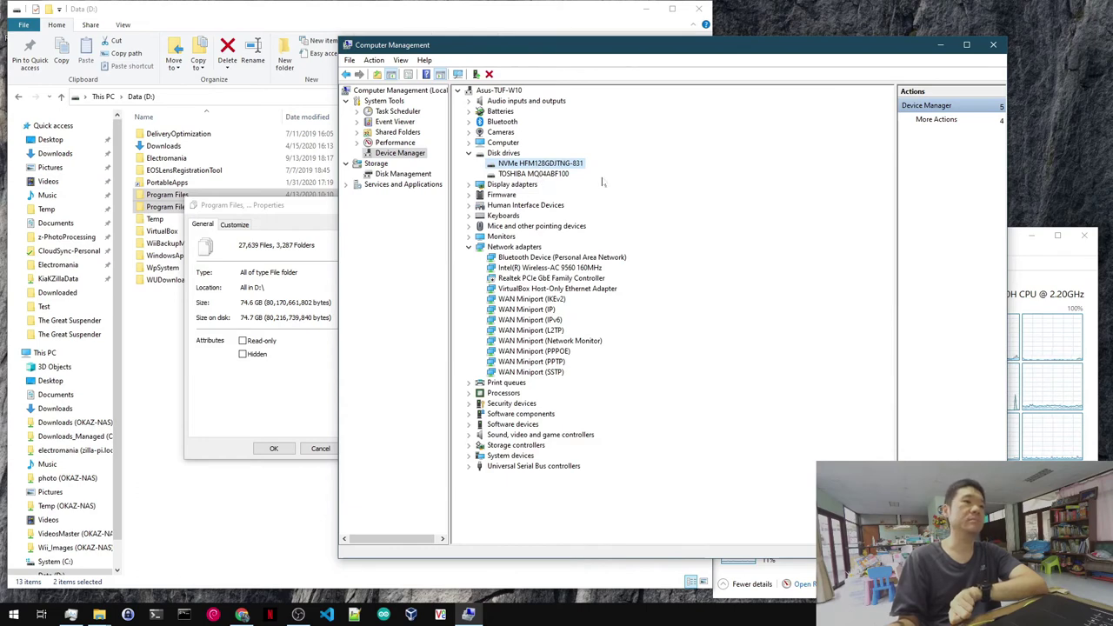
left_click(402, 174)
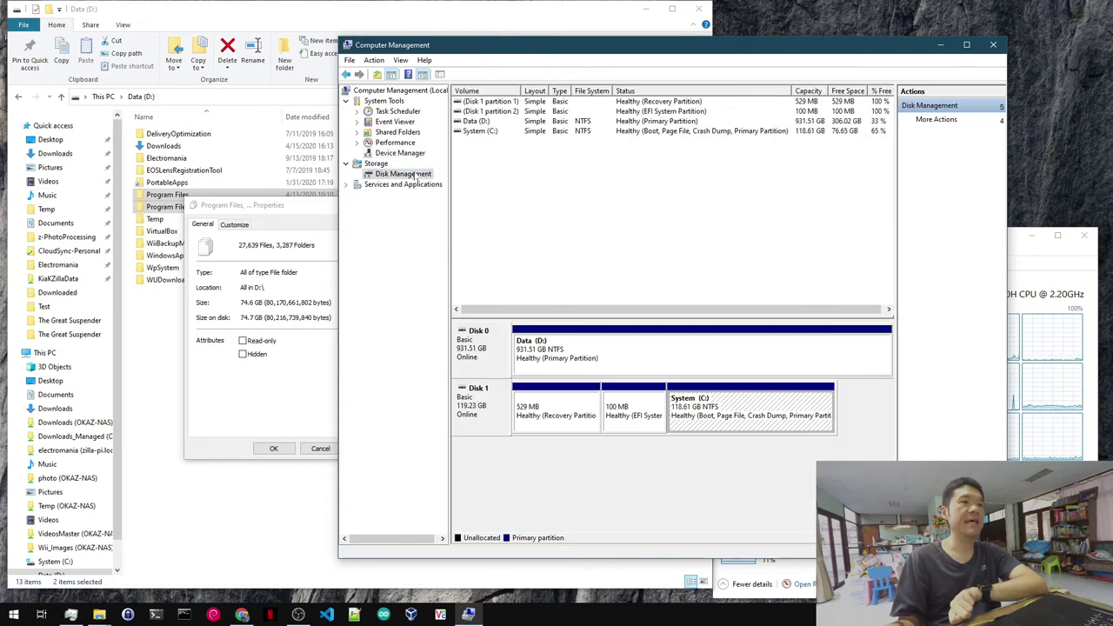